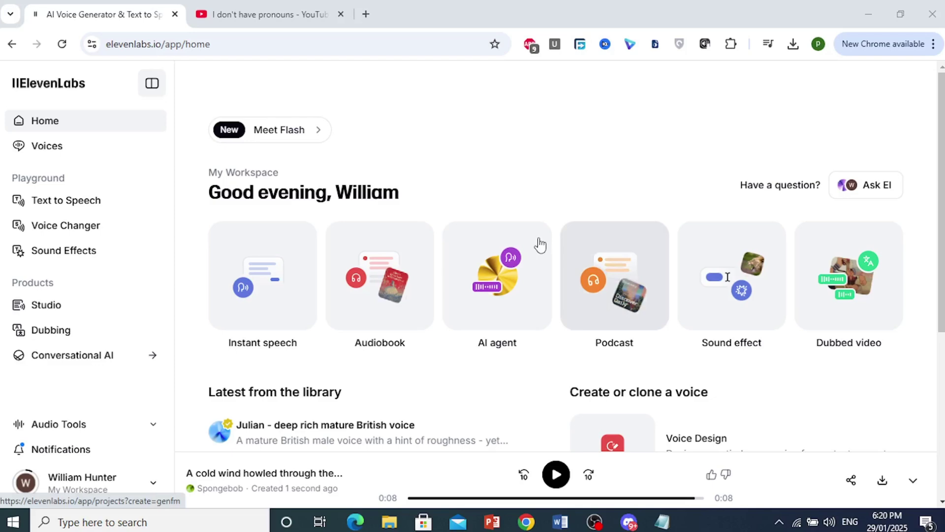
- Switch between the Sonic YouTube video tab and the ElevenLabs home tab, ending on ElevenLabs
key("ctrl+Tab")
mouse_move(303, 365)
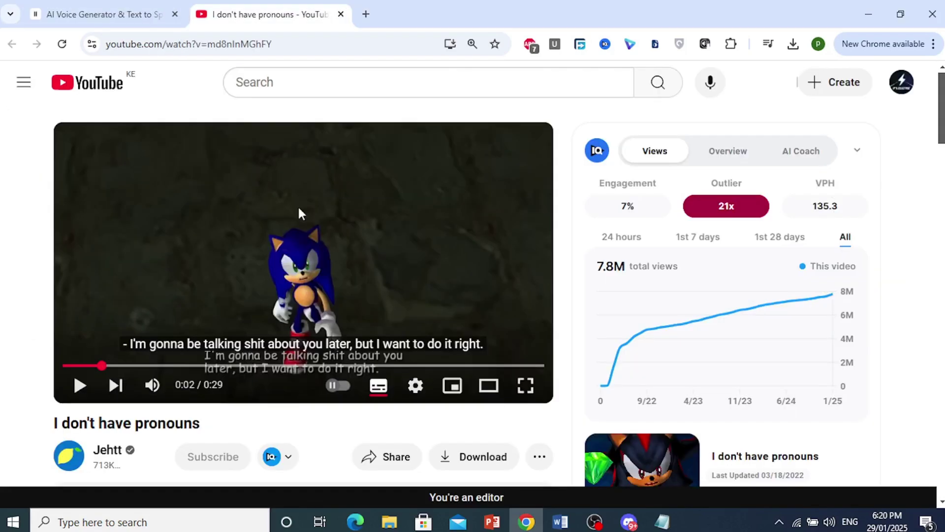
key("ctrl+Tab")
left_click(306, 3)
left_click(140, 6)
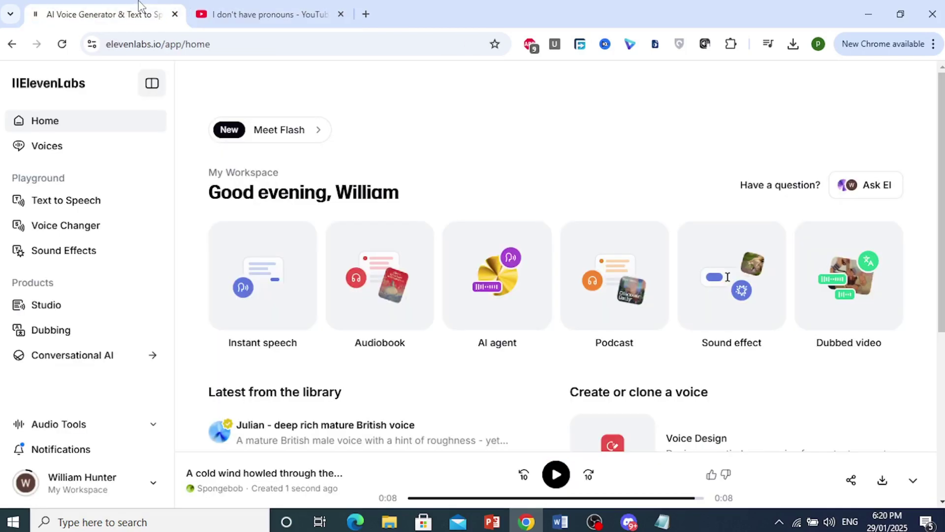
left_click(252, 6)
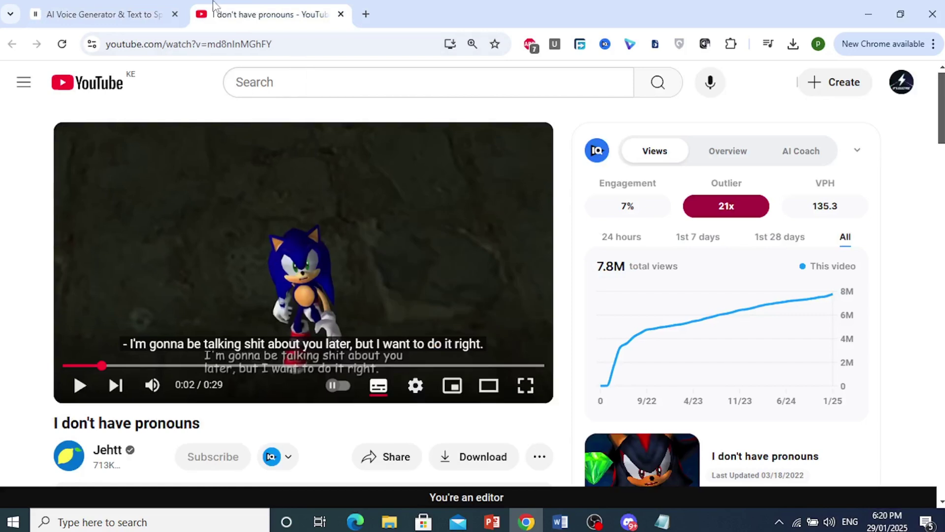
left_click(138, 7)
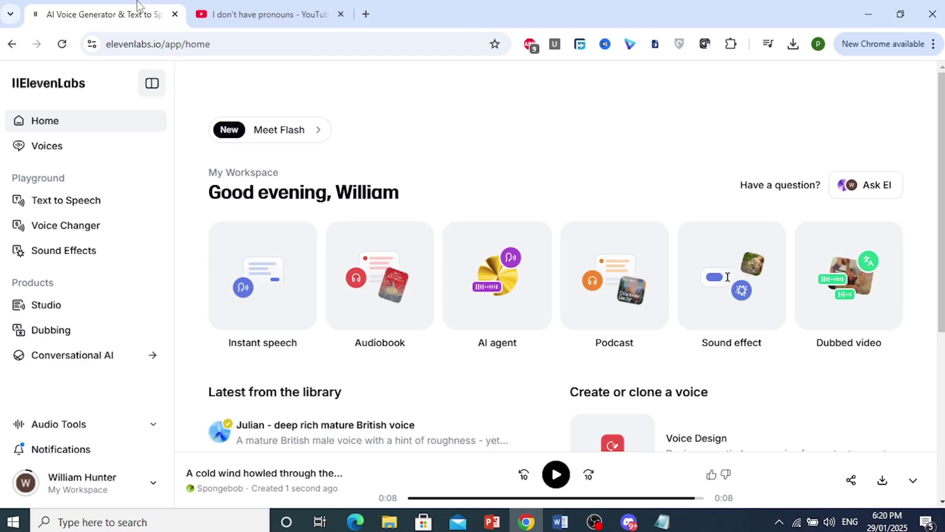
- In saved voices, find no 'sonic the hedge' match, then filter to Personal voices
left_click(59, 153)
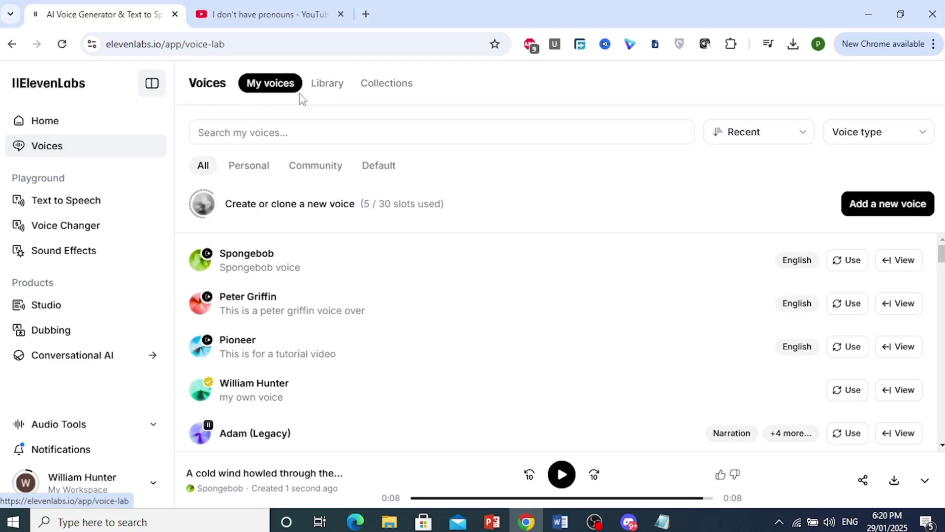
left_click(306, 169)
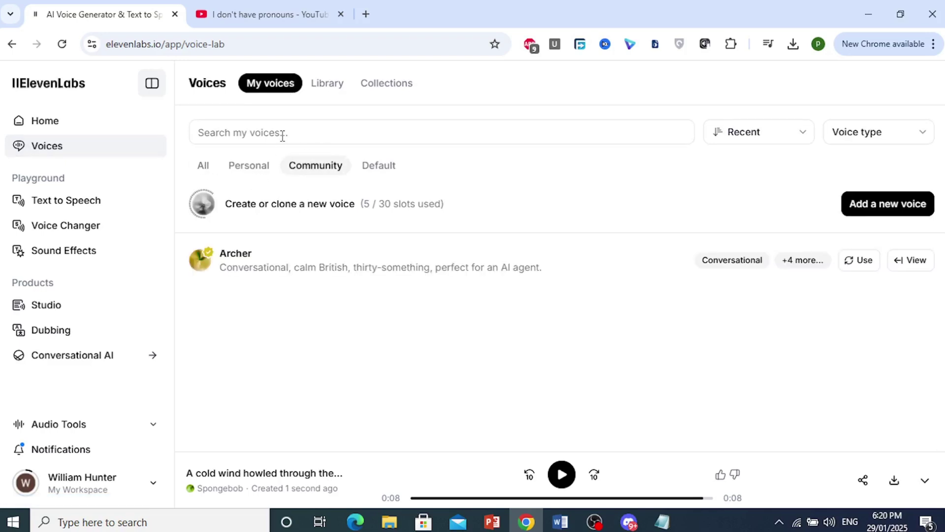
left_click(282, 134)
type("sonic the hedge")
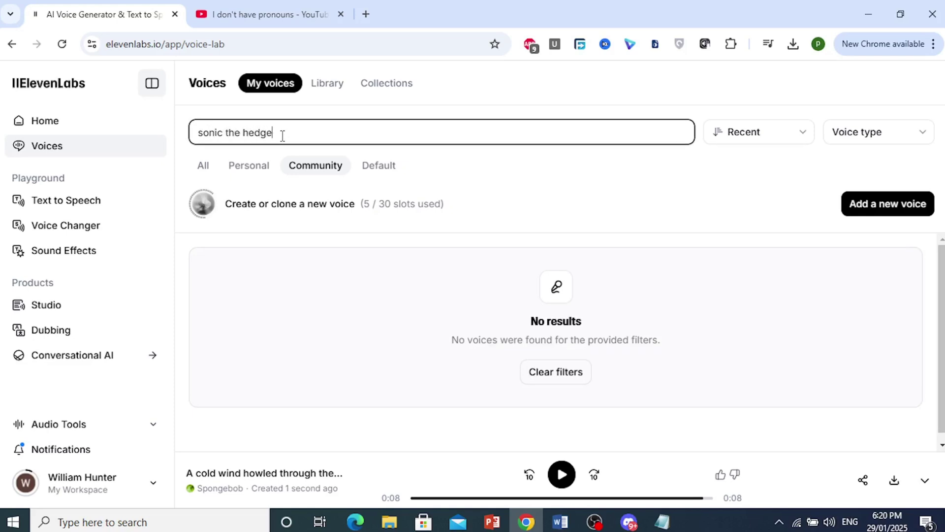
key("BackSpace")
key("BackSpace")
key("BackSpace")
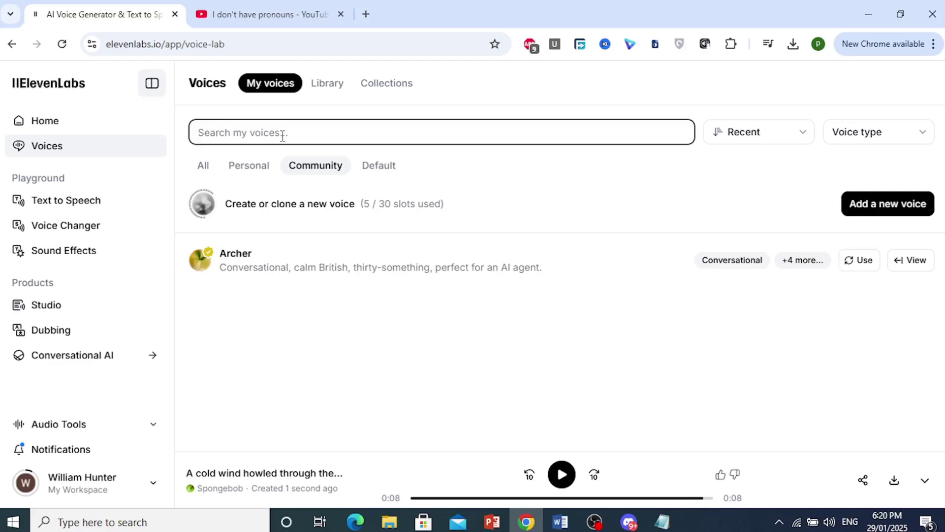
left_click(248, 173)
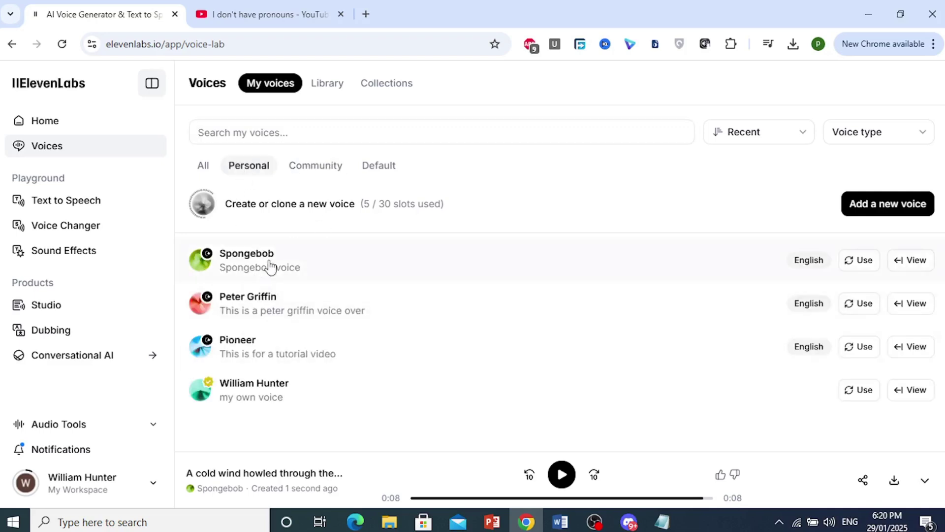
- Create an Instant Voice Clone from I don't have pronouns.mp3 and continue to voice details
left_click(886, 215)
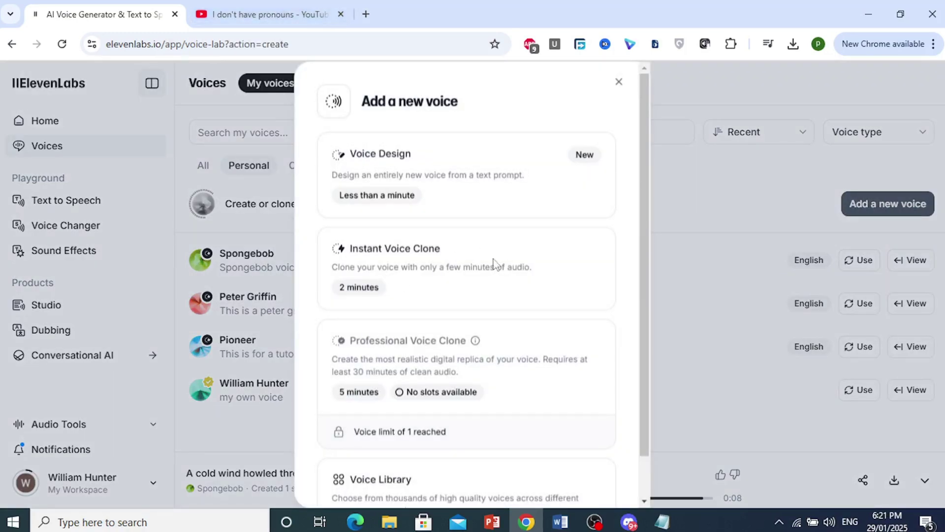
left_click(420, 276)
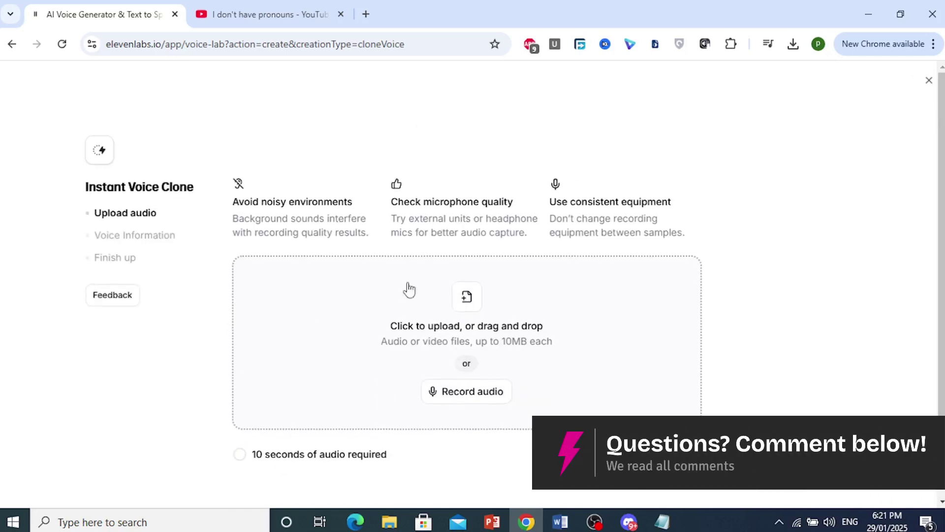
left_click(793, 46)
left_click_drag(678, 102, 402, 337)
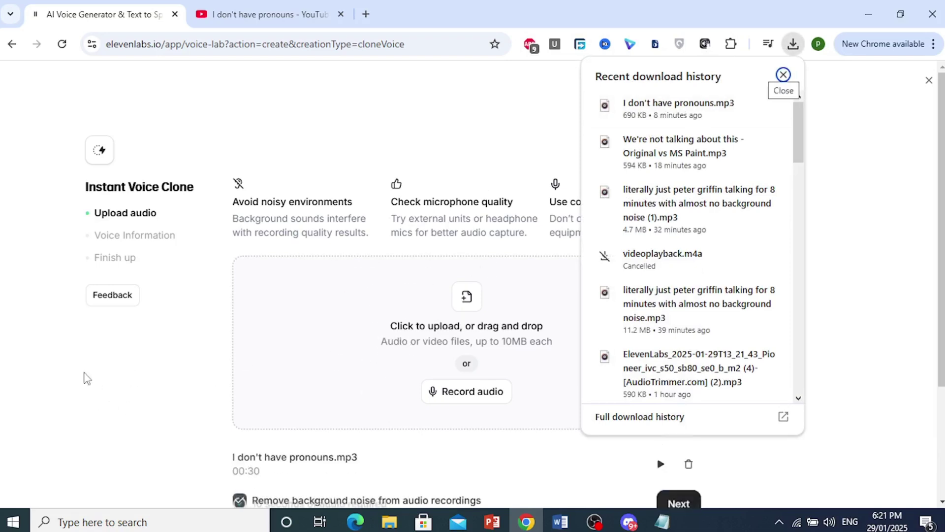
left_click(92, 382)
scroll(387, 333, "down", 3)
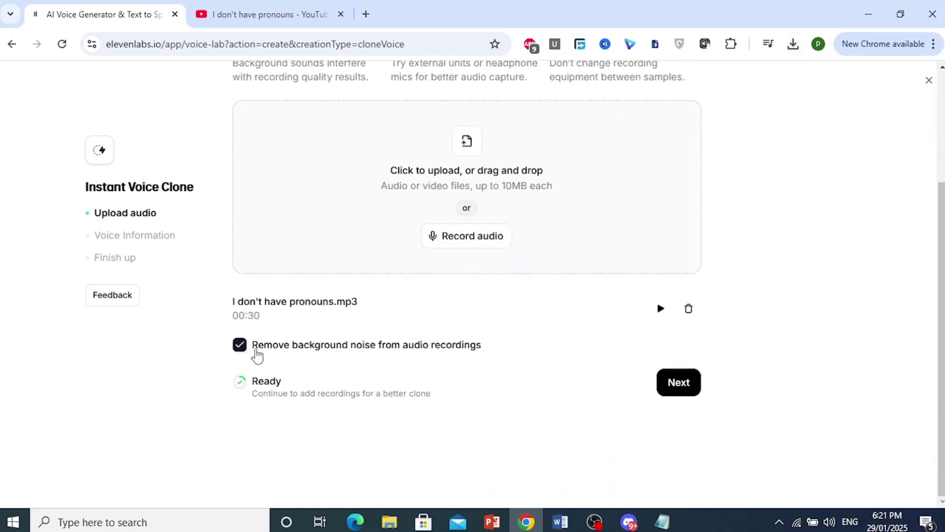
left_click(675, 395)
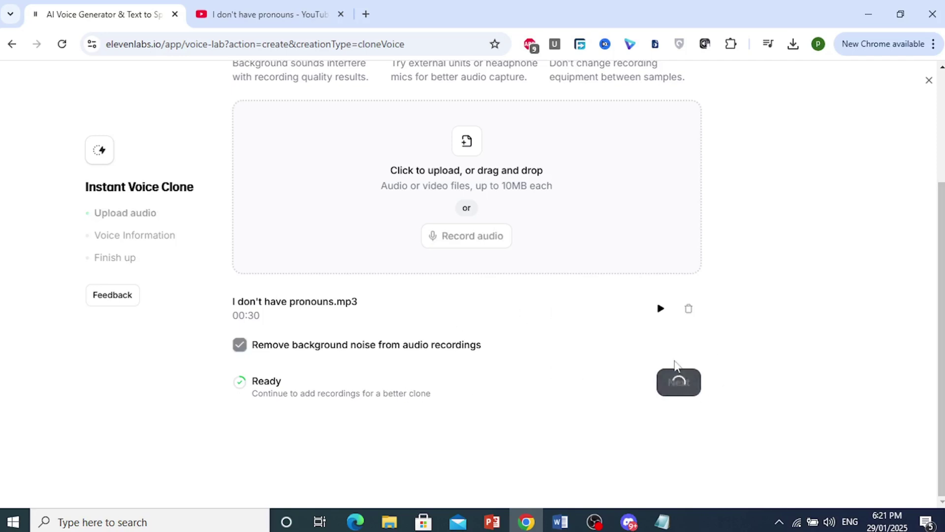
scroll(330, 304, "up", 2)
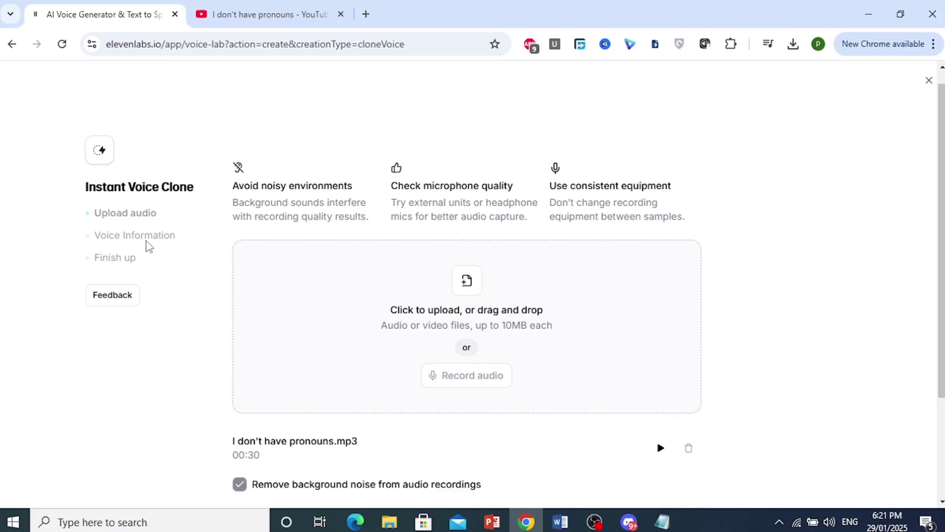
scroll(357, 324, "down", 2)
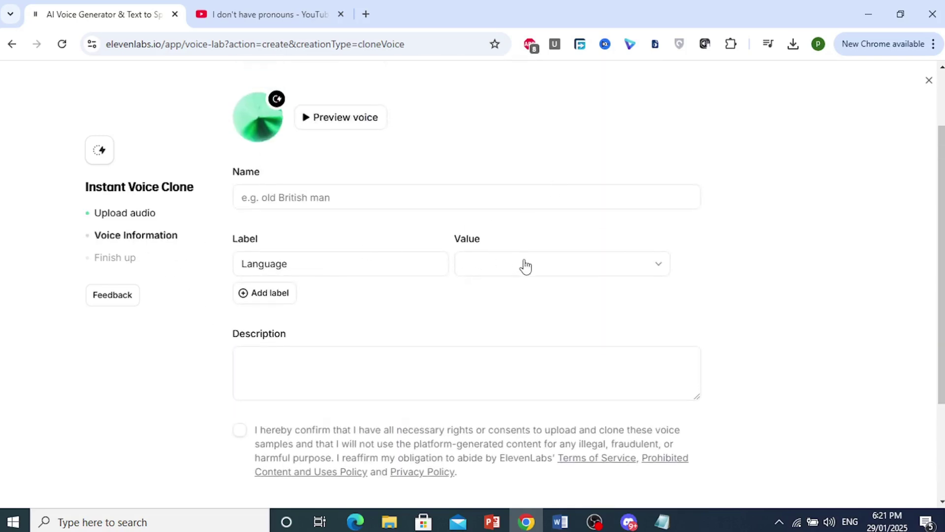
- Name and describe the voice 'Sonic The hedgehog', set English, confirm rights, and save
left_click(522, 264)
scroll(528, 345, "down", 1)
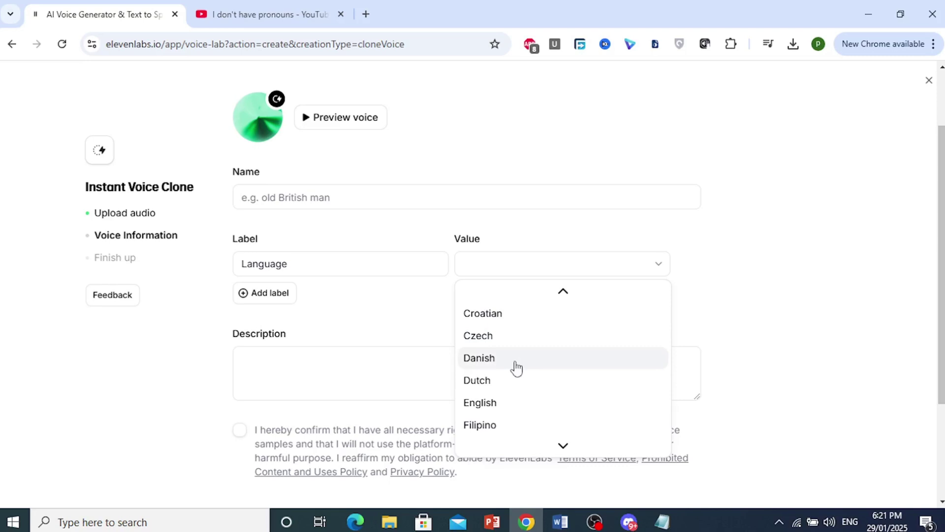
left_click(500, 411)
left_click(333, 201)
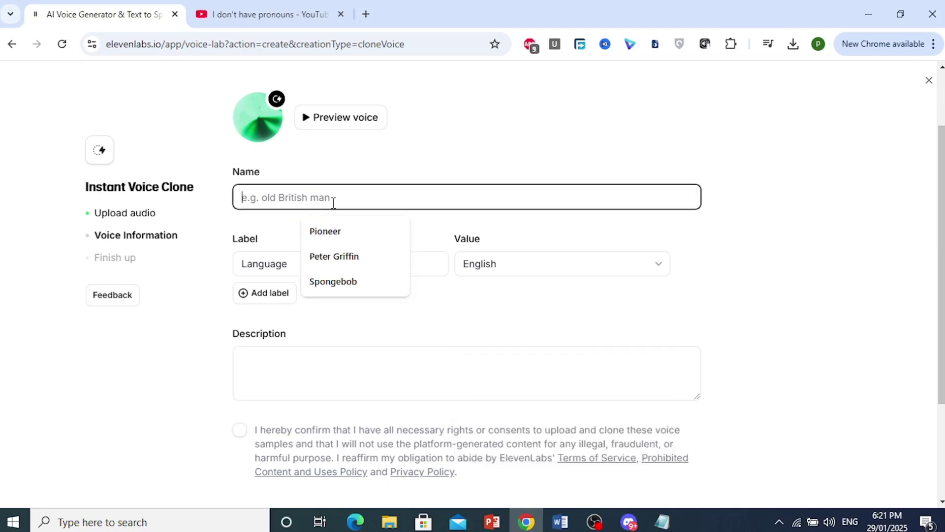
type("Sonic The hedgehog")
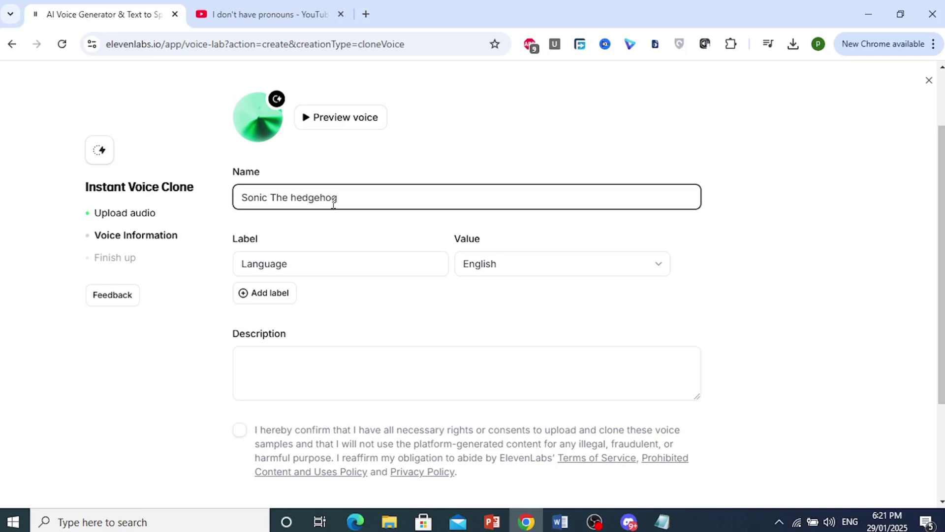
left_click(313, 380)
left_click_drag(362, 197, 235, 199)
key("ctrl+c")
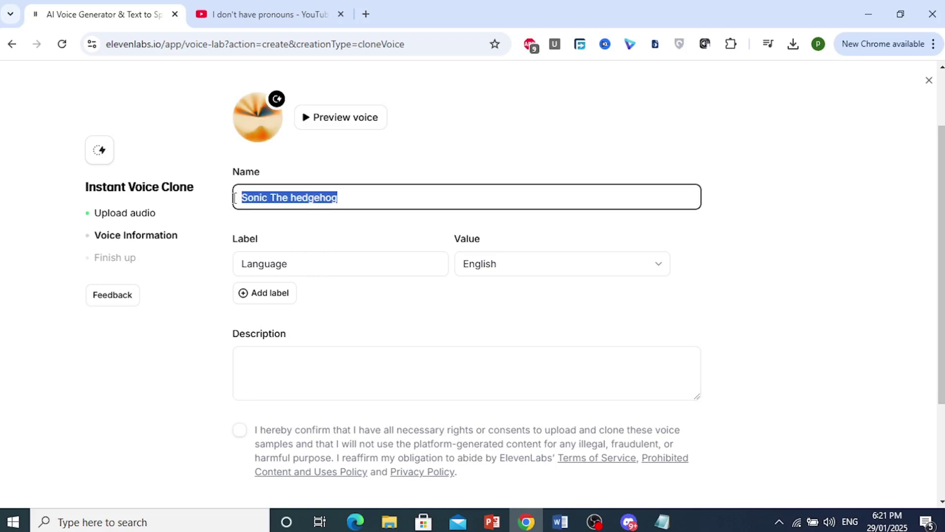
left_click(340, 364)
key("ctrl+v")
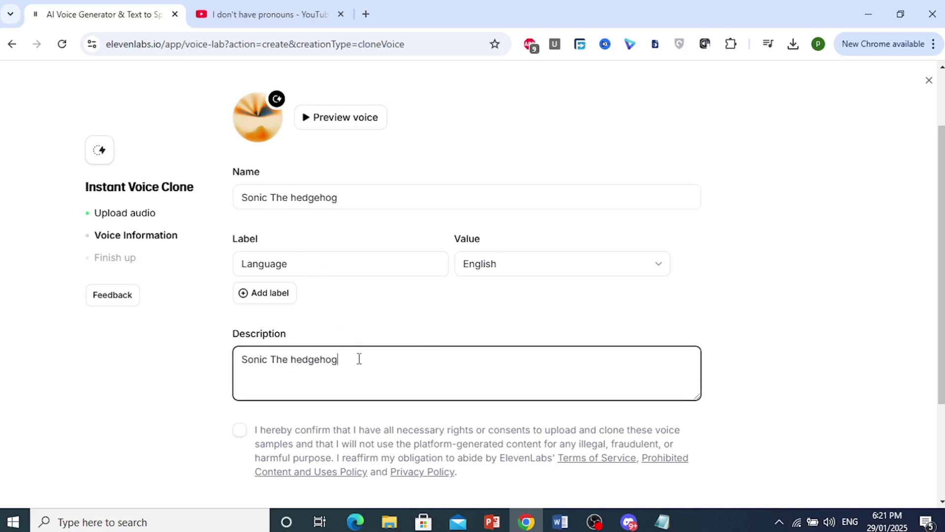
scroll(361, 366, "down", 2)
left_click(240, 284)
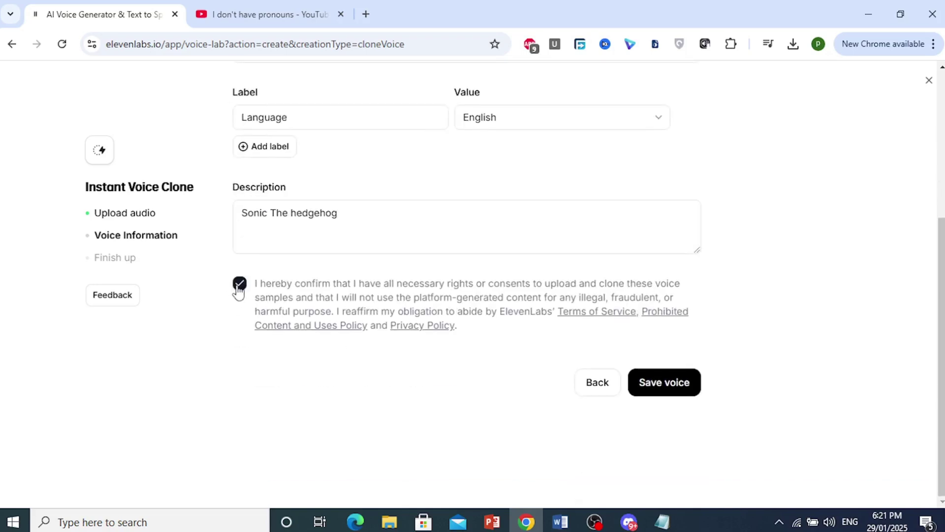
scroll(544, 331, "up", 2)
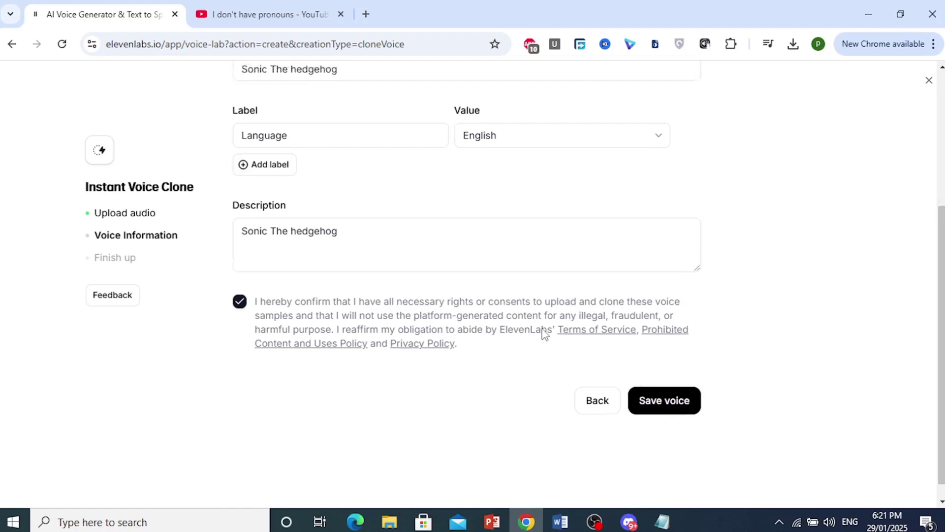
scroll(596, 373, "down", 2)
left_click(664, 383)
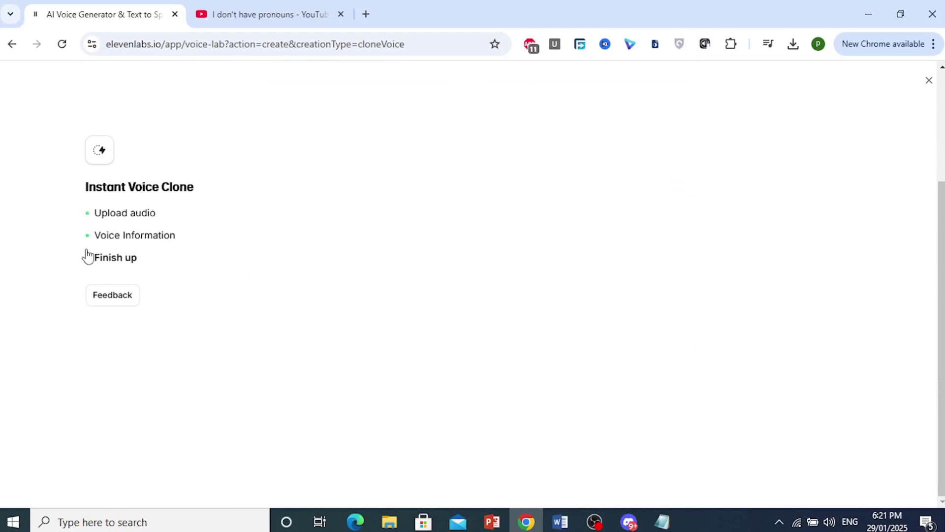
- Dismiss the try-out prompt and use Sonic The hedgehog for text to speech
left_click(440, 265)
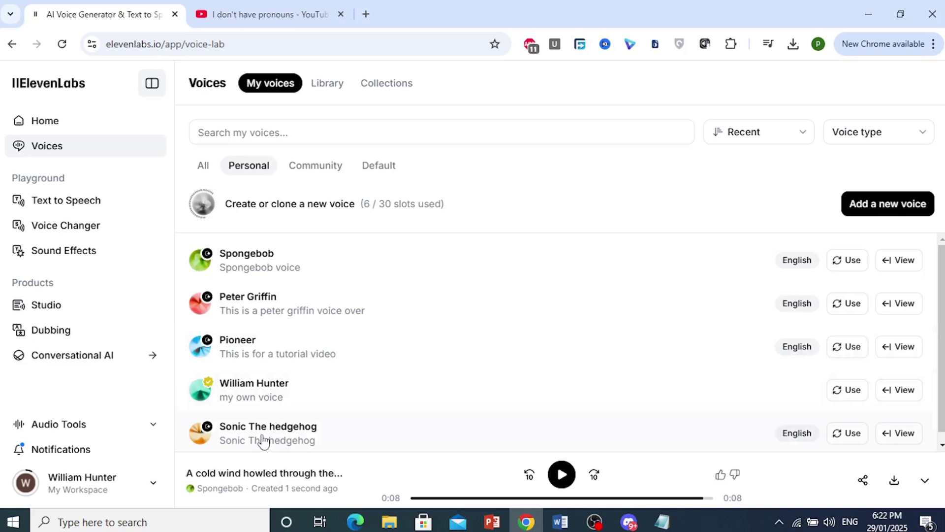
left_click(850, 436)
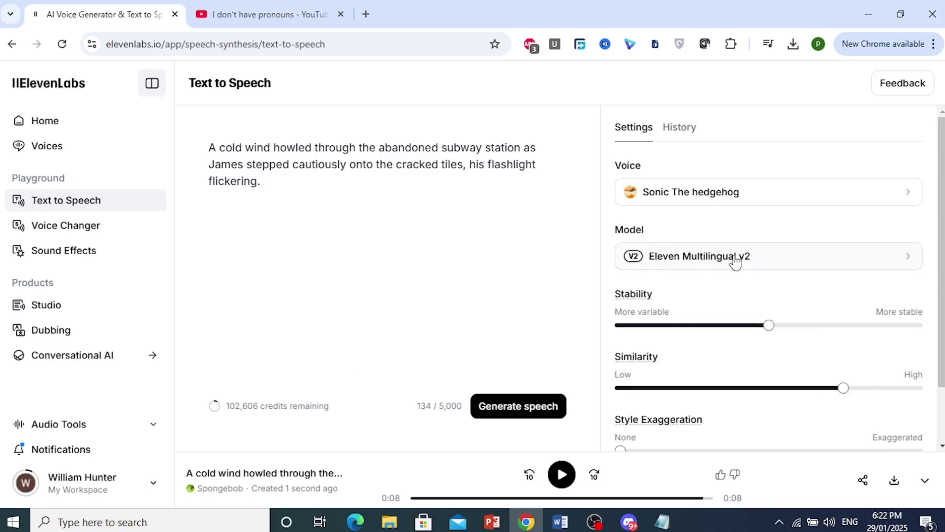
scroll(758, 289, "down", 2)
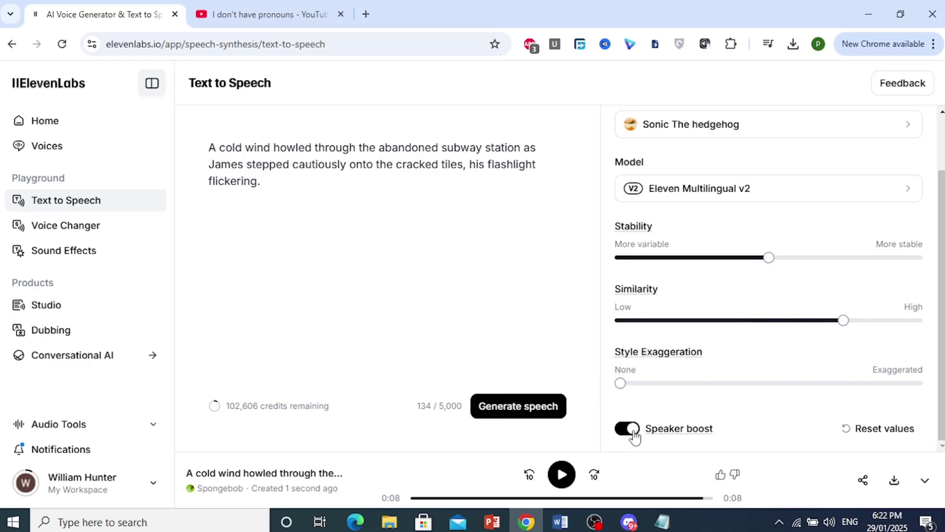
- Keep Speaker boost on and generate the subway passage in the Sonic voice
left_click(634, 438)
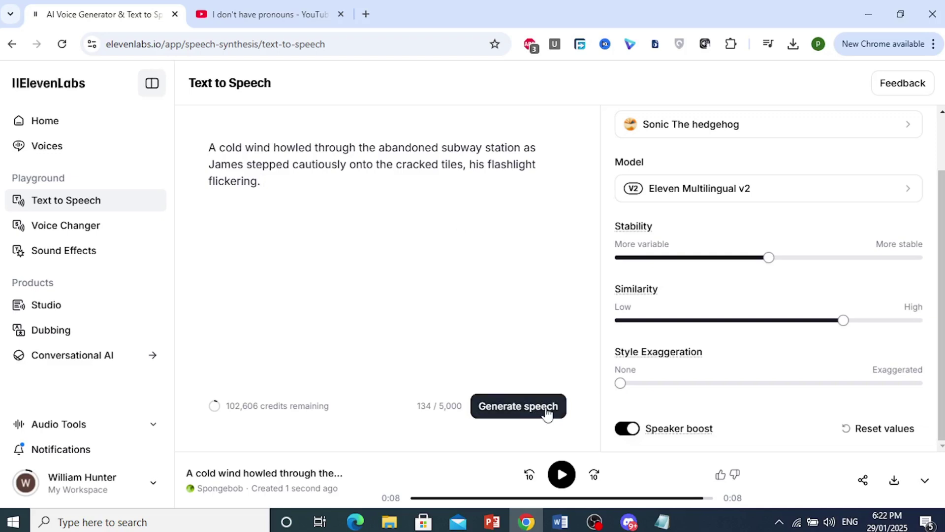
left_click(519, 413)
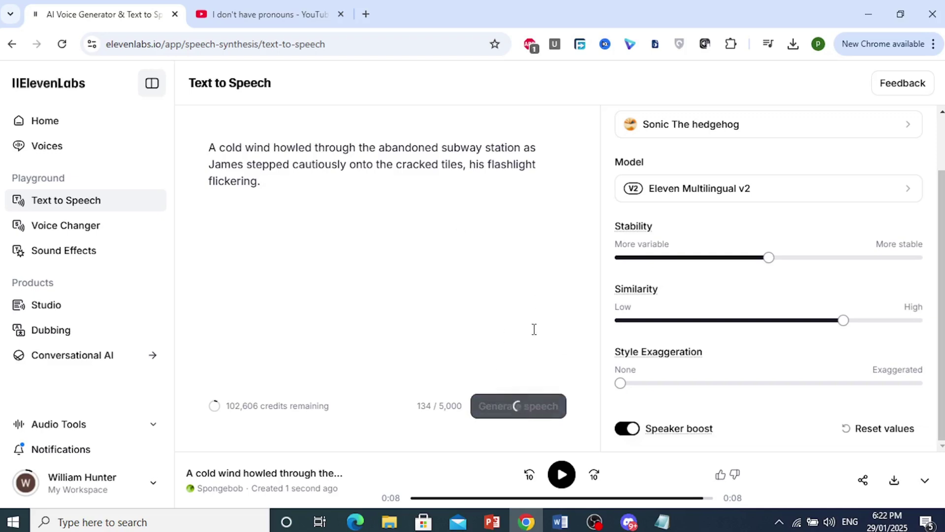